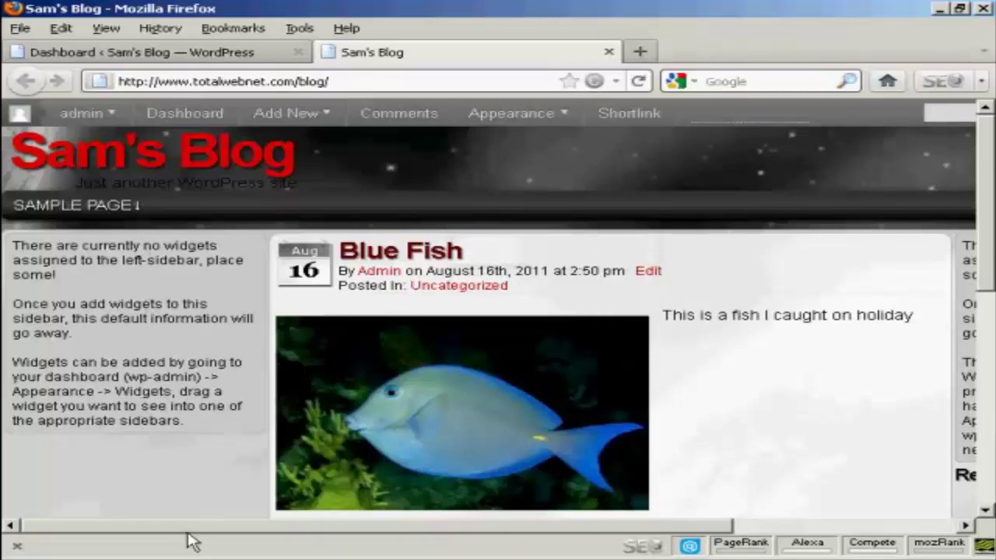
# Step: Look over the blog's front page, then open the Widgets management page from the site's admin dashboard
pyautogui.moveTo(200, 529); pyautogui.dragTo(650, 545)
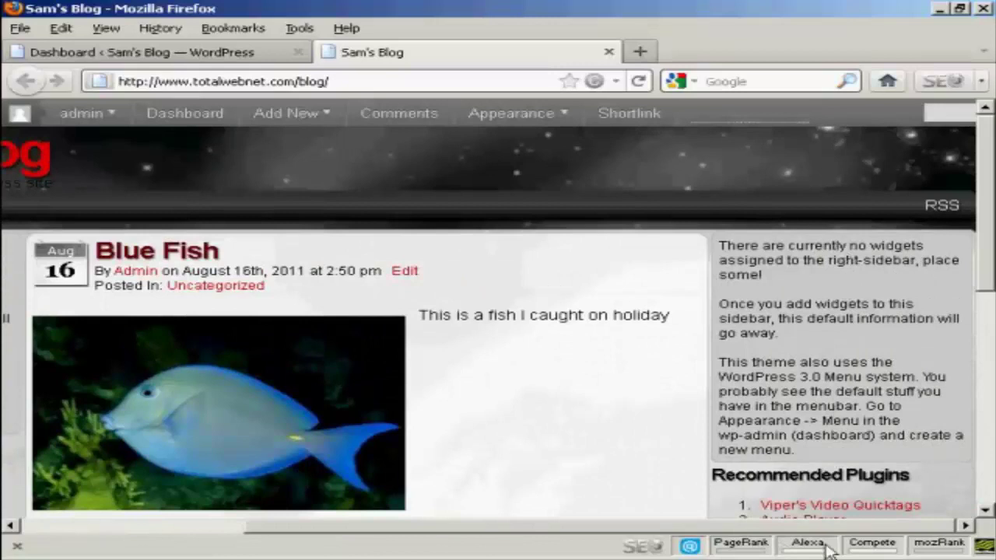
pyautogui.moveTo(836, 529); pyautogui.dragTo(494, 529)
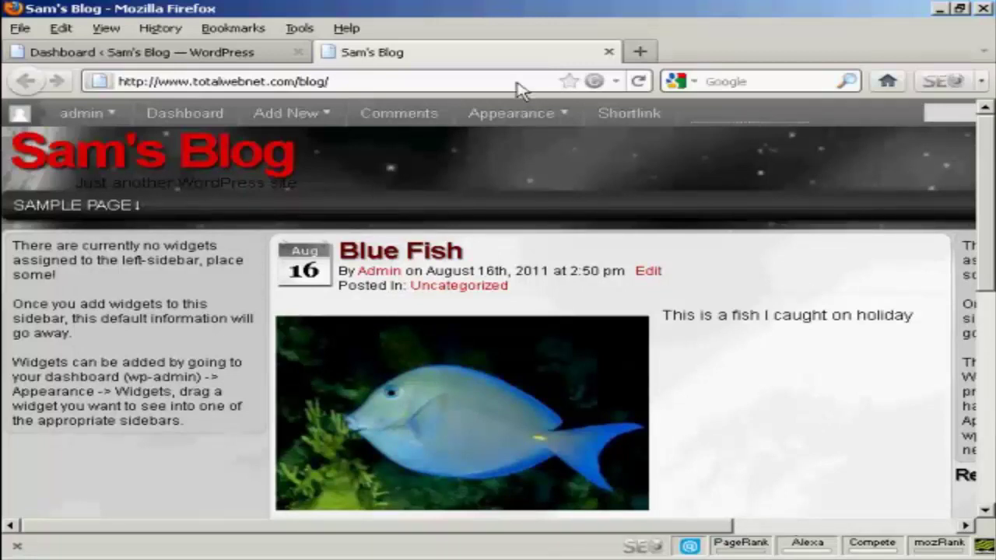
pyautogui.click(109, 56)
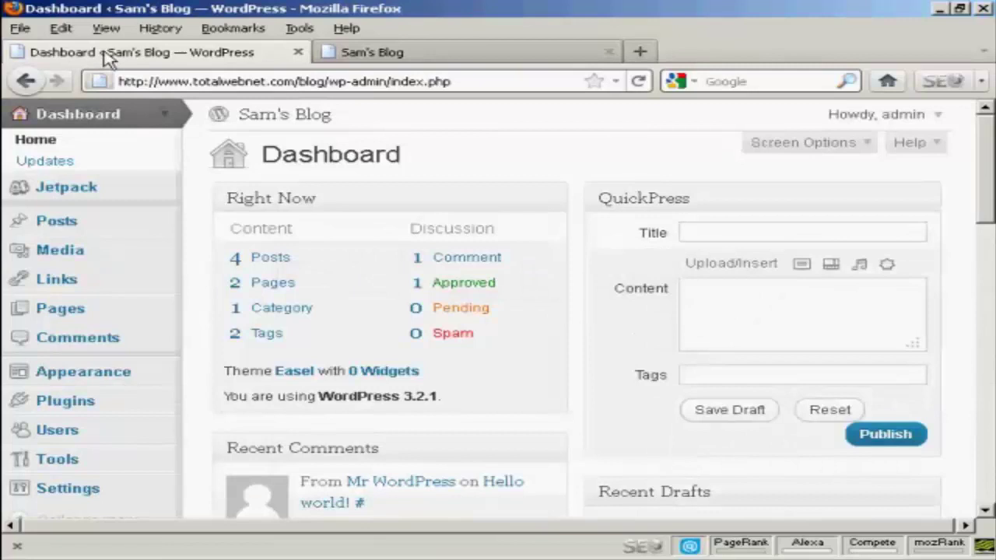
pyautogui.click(109, 379)
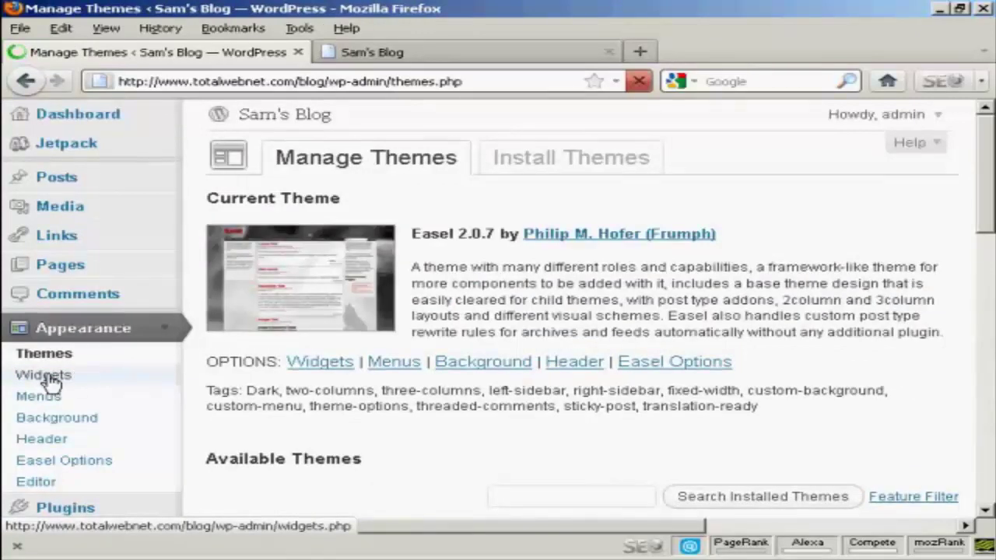
pyautogui.click(49, 378)
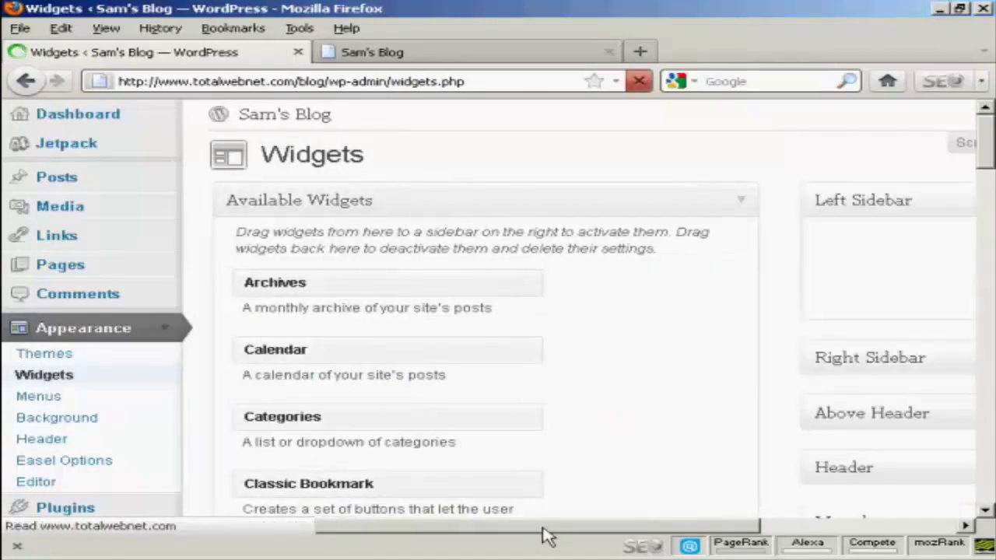
# Step: Add the Calendar widget to the Left Sidebar, title it "Calendar" and save it
pyautogui.moveTo(549, 535); pyautogui.dragTo(876, 536)
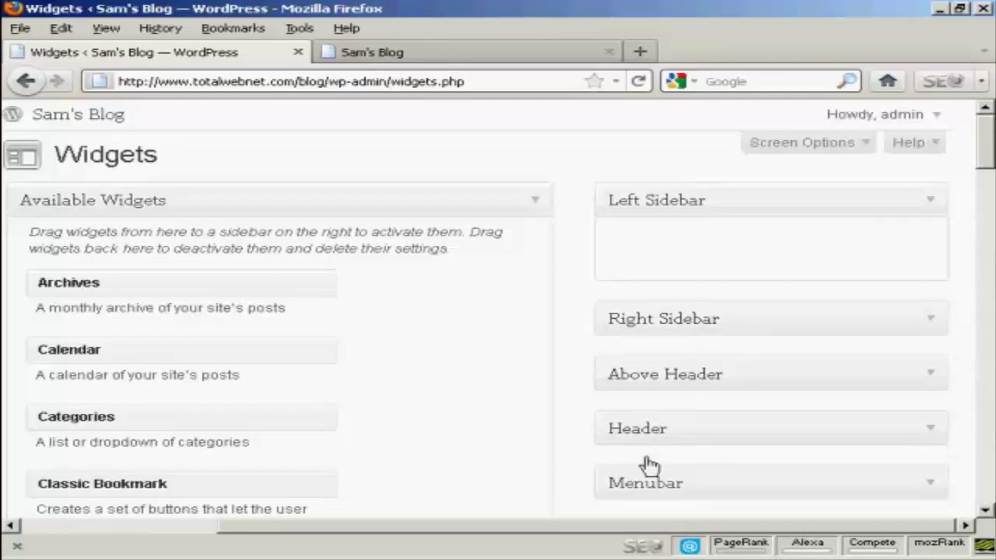
pyautogui.click(988, 186)
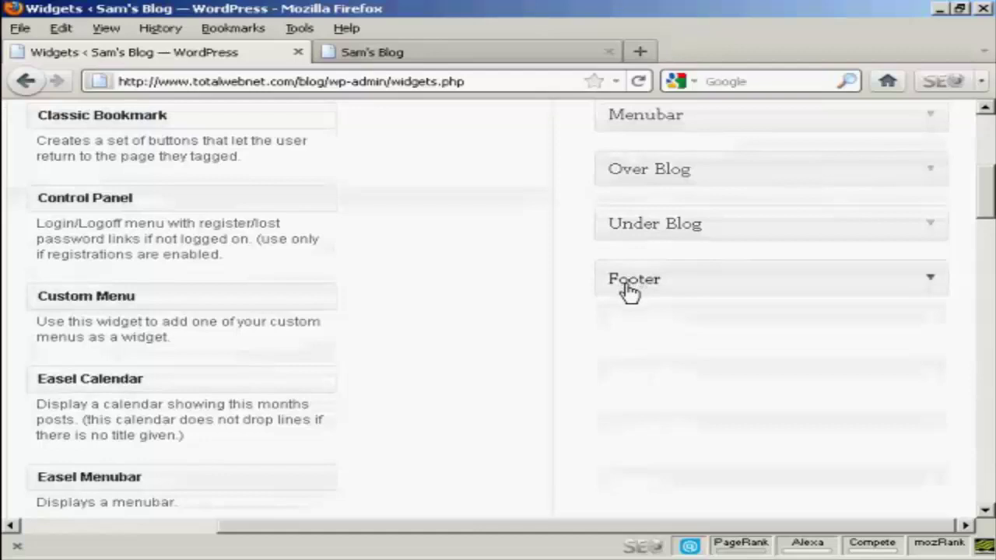
pyautogui.moveTo(986, 213); pyautogui.dragTo(990, 148)
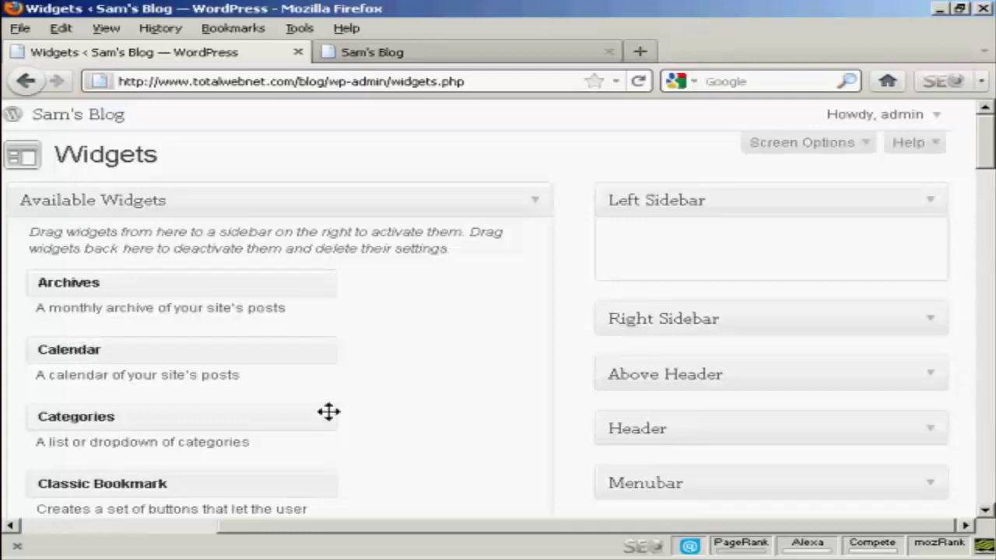
pyautogui.moveTo(990, 141); pyautogui.dragTo(990, 117)
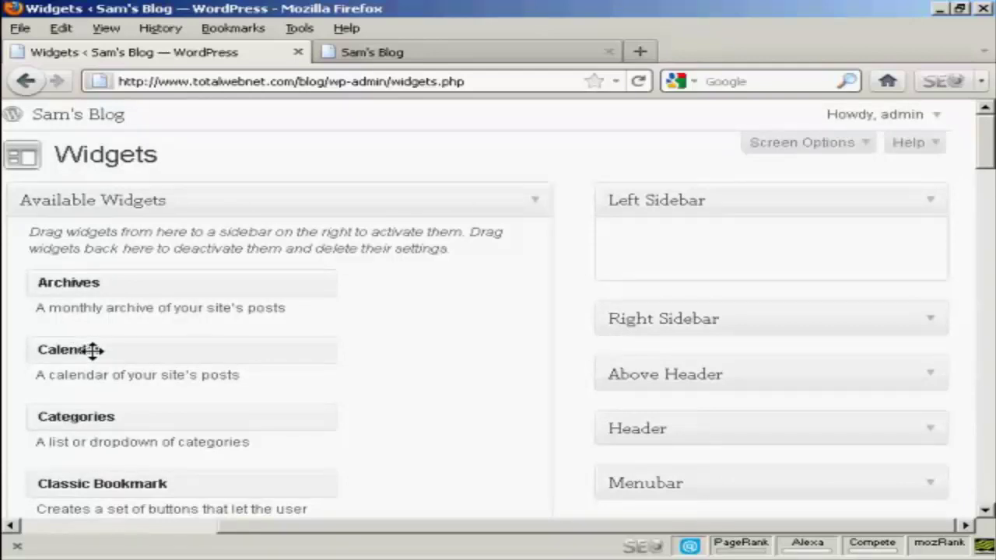
pyautogui.moveTo(94, 349); pyautogui.dragTo(709, 232)
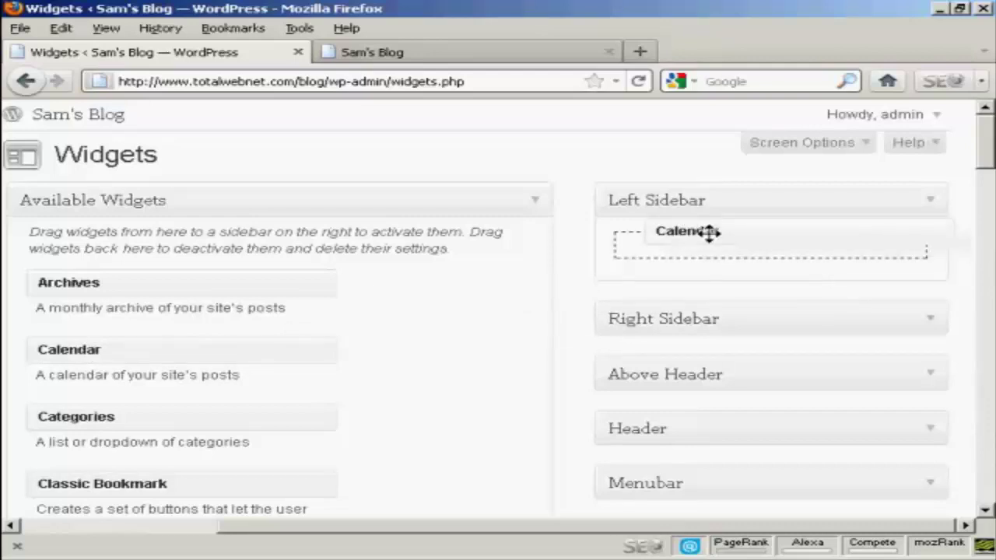
pyautogui.moveTo(710, 232); pyautogui.dragTo(711, 233)
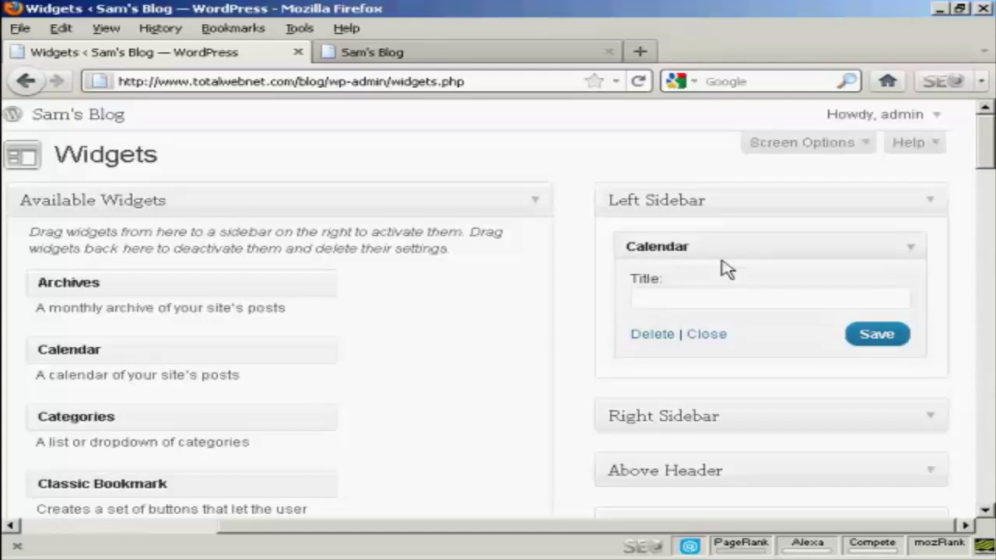
pyautogui.click(661, 300)
pyautogui.write('Calendar')
pyautogui.click(891, 345)
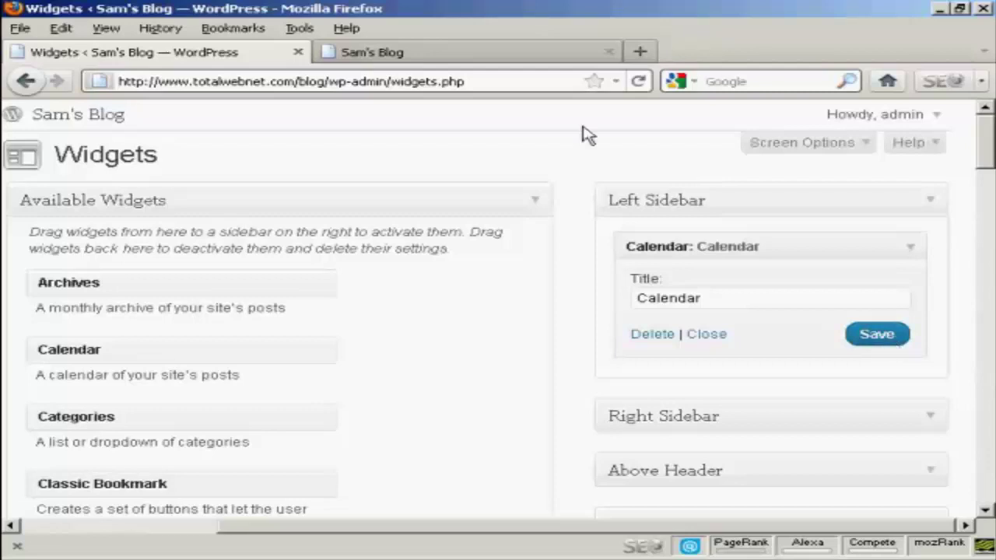
# Step: Reload the live blog to check the Calendar widget in its sidebar, and return to the Widgets page
pyautogui.click(475, 61)
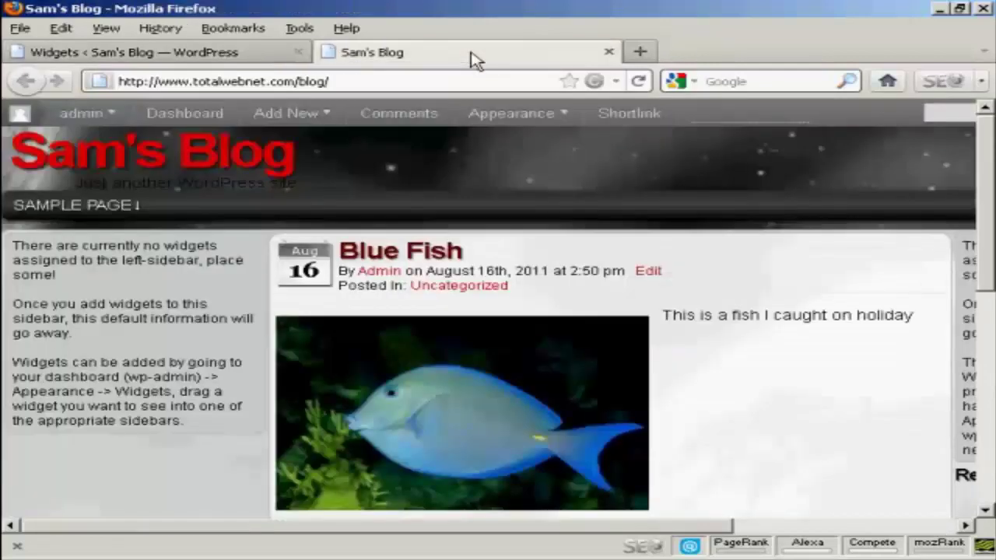
pyautogui.click(638, 81)
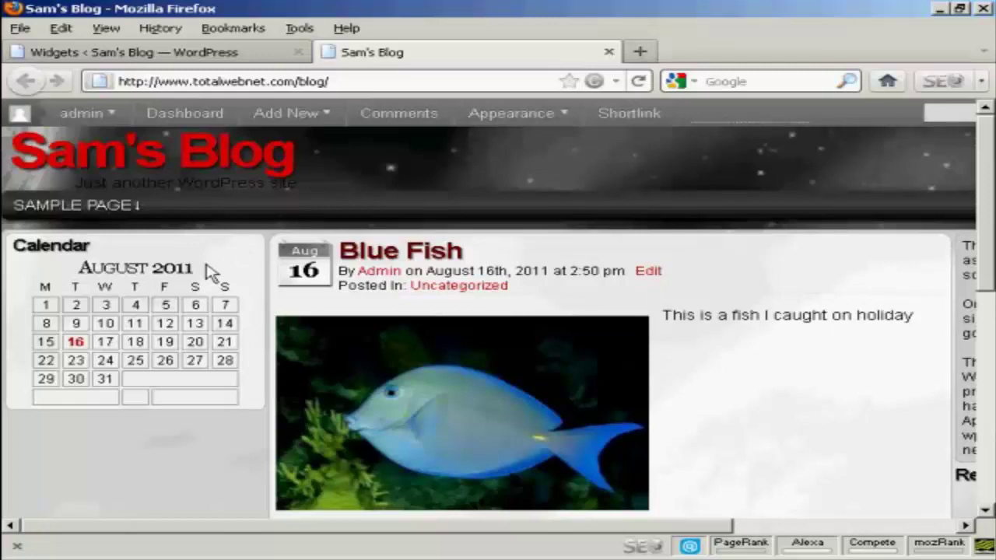
pyautogui.click(200, 54)
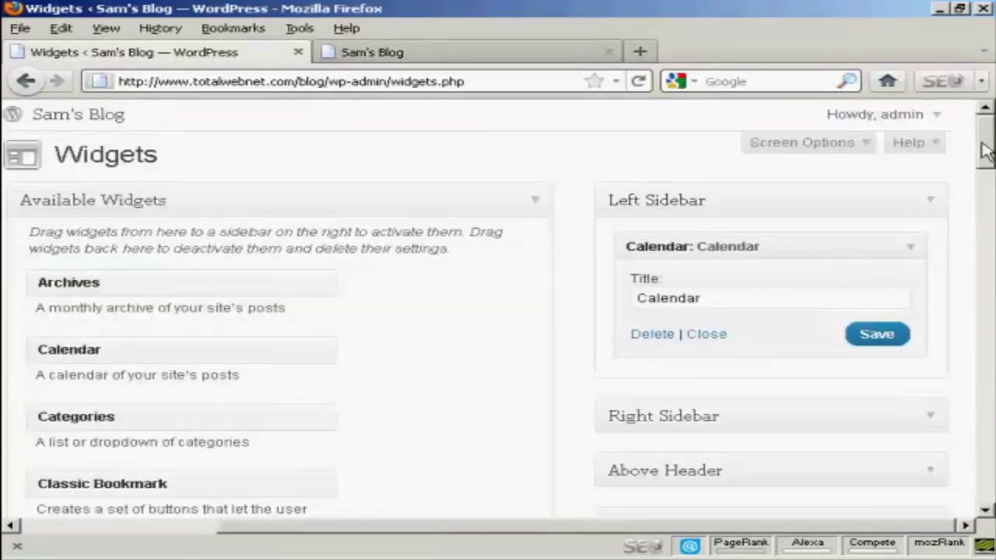
# Step: Add the Classic Bookmark widget below Calendar in the Left Sidebar, title it "Bookmarks" and save it
pyautogui.moveTo(982, 153); pyautogui.dragTo(986, 173)
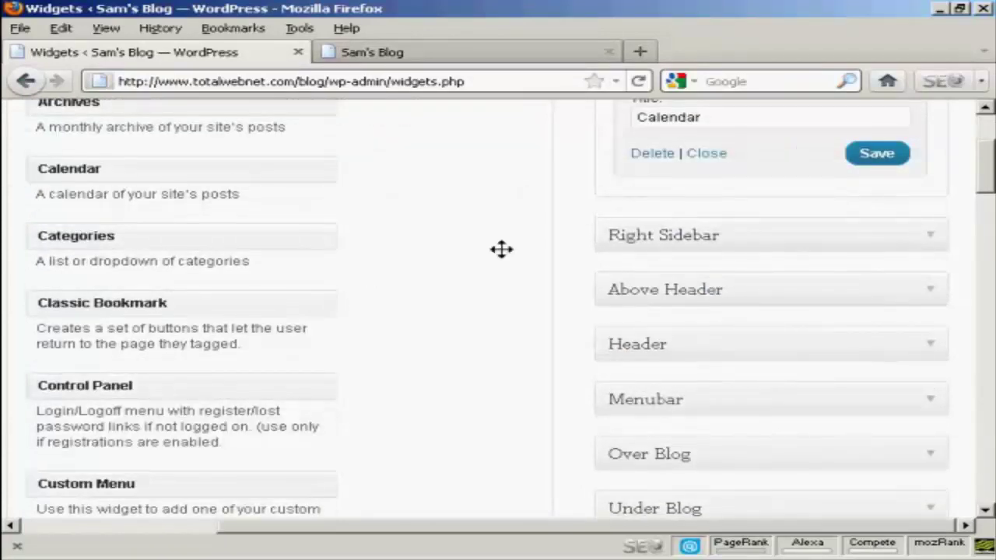
pyautogui.moveTo(502, 249); pyautogui.dragTo(691, 178)
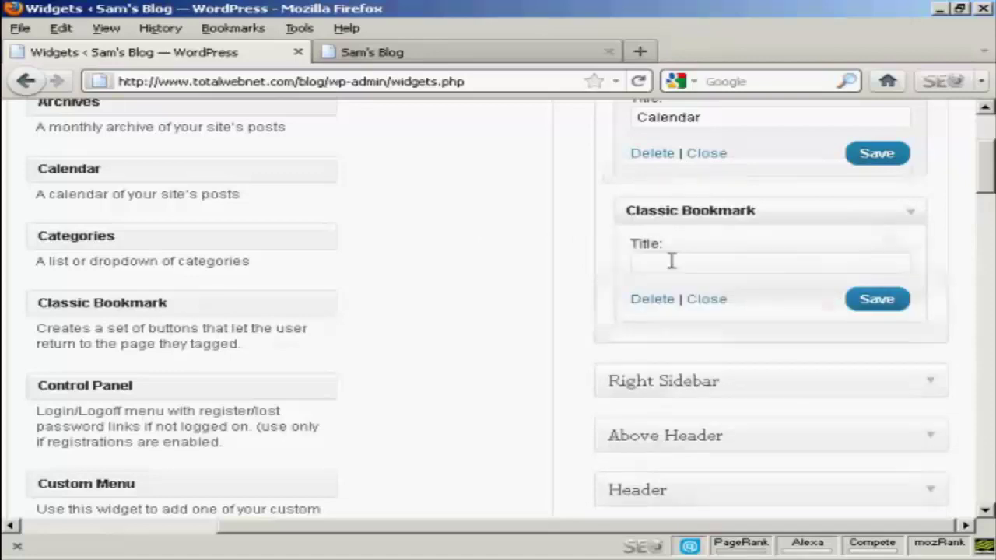
pyautogui.click(660, 262)
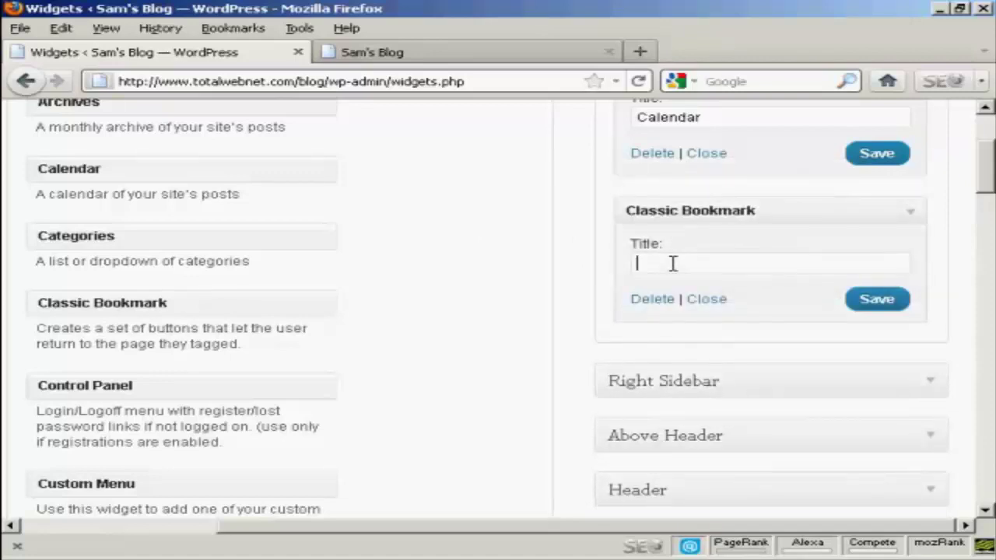
pyautogui.write('Bookmarks')
pyautogui.click(877, 300)
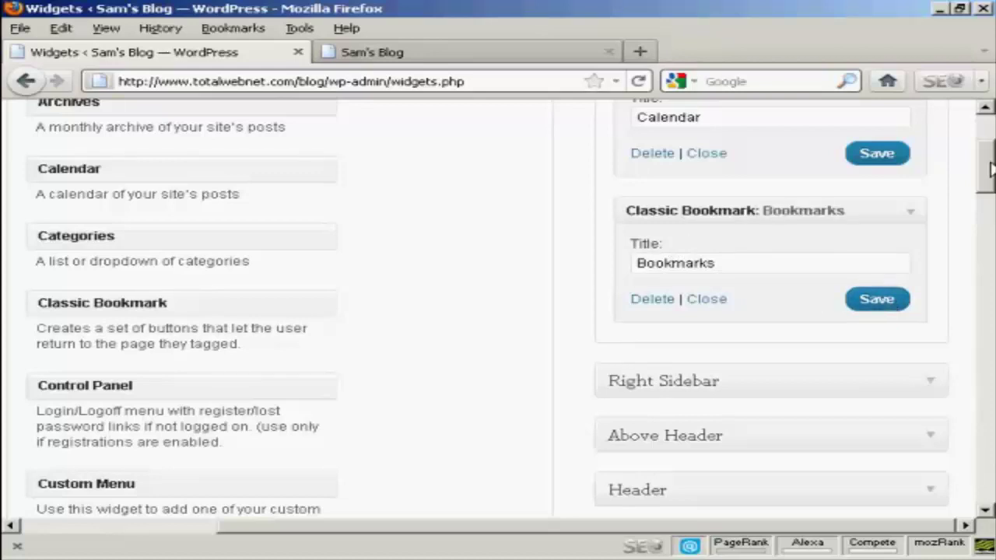
# Step: Add the Google Translator widget between Calendar and Classic Bookmark in the Left Sidebar and save it without a title
pyautogui.moveTo(990, 169); pyautogui.dragTo(990, 216)
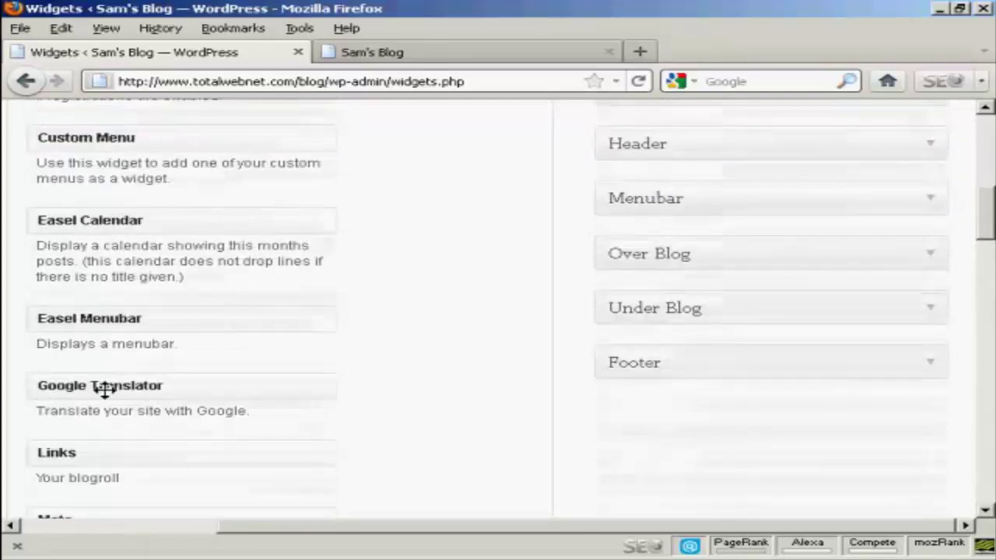
pyautogui.moveTo(105, 390); pyautogui.dragTo(711, 204)
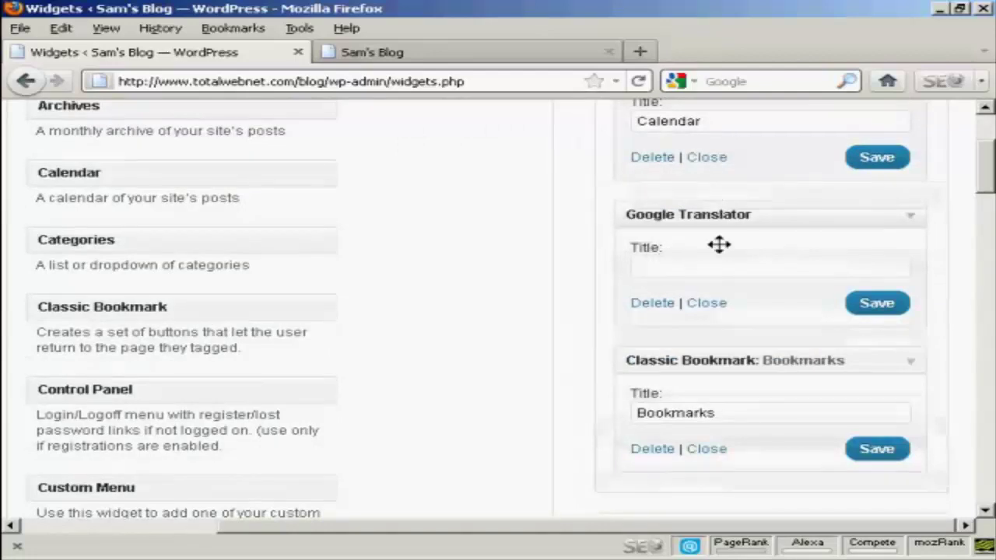
pyautogui.click(887, 306)
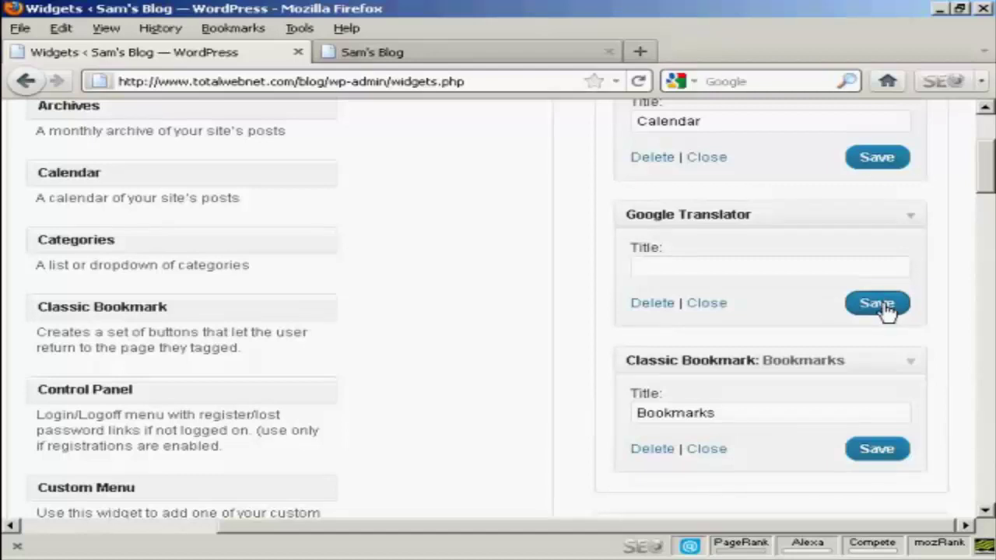
# Step: Reload the live blog to check the translator and bookmark widgets, and return to the Widgets page
pyautogui.click(488, 56)
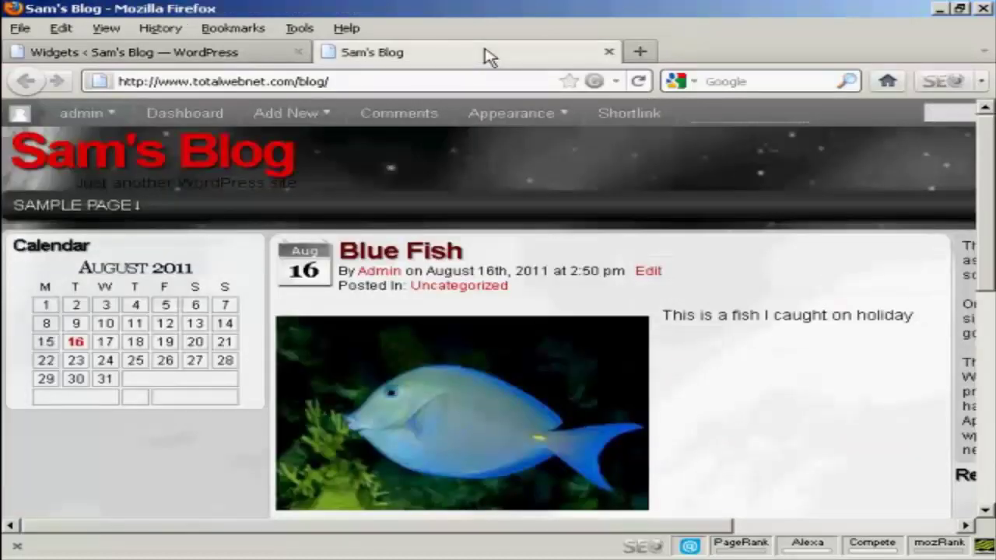
pyautogui.click(639, 84)
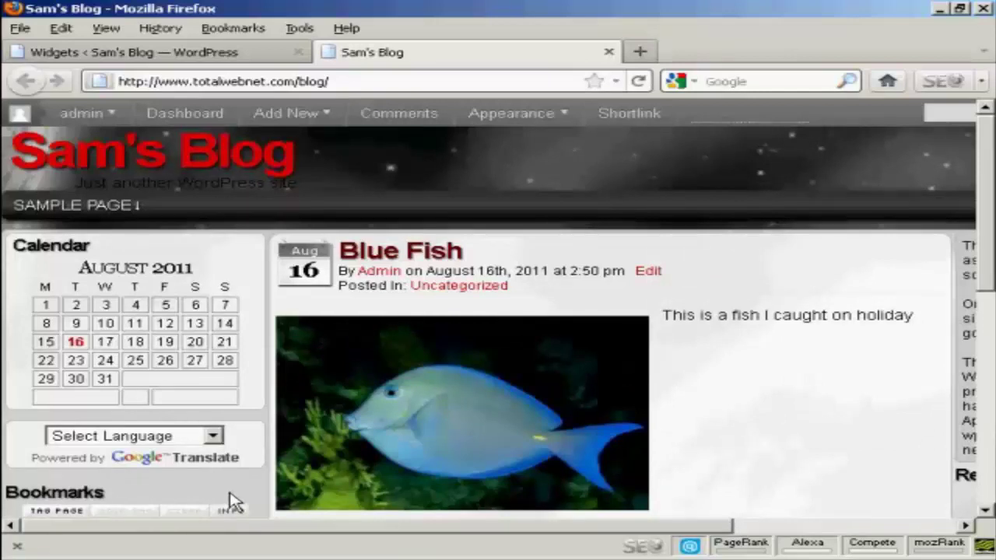
pyautogui.click(199, 54)
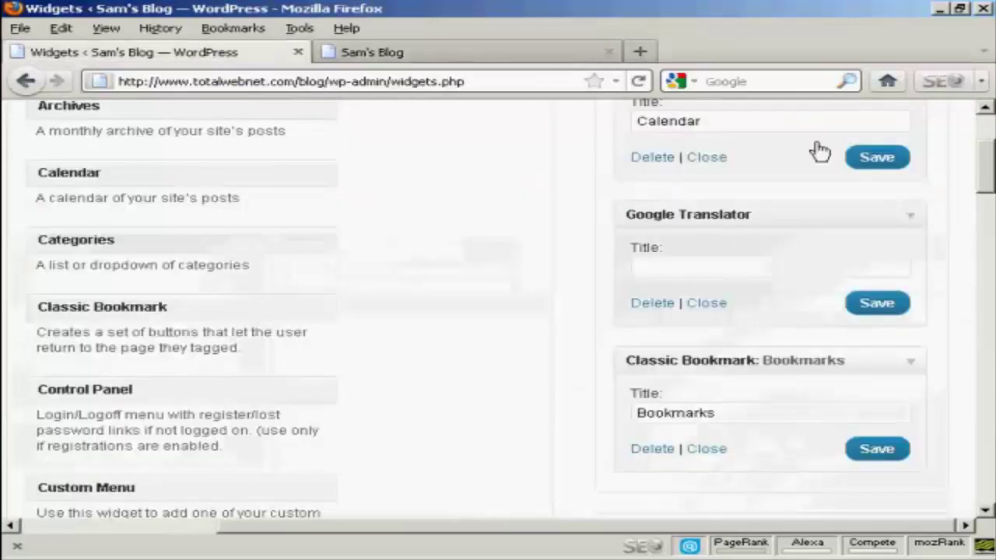
# Step: Collapse the three Left Sidebar widgets and move Classic Bookmark above Google Translator
pyautogui.moveTo(988, 167)
pyautogui.mouseDown()
pyautogui.moveTo(988, 148)
pyautogui.moveTo(990, 159)
pyautogui.mouseUp()
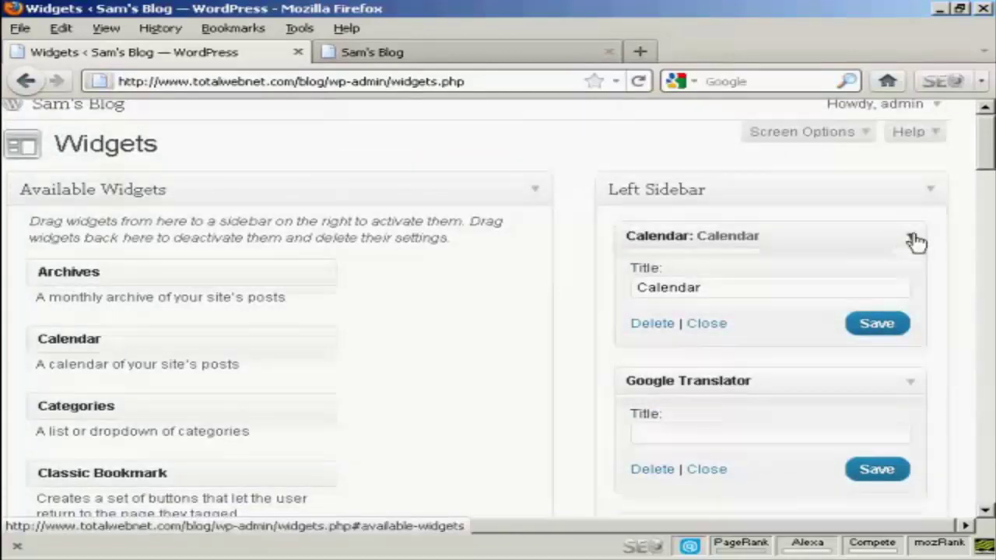
pyautogui.click(914, 240)
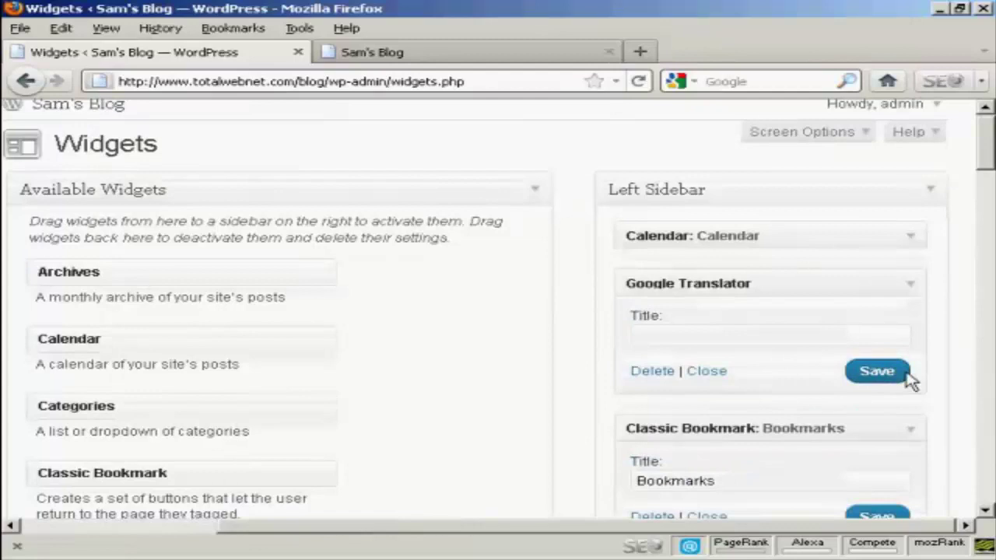
pyautogui.click(910, 288)
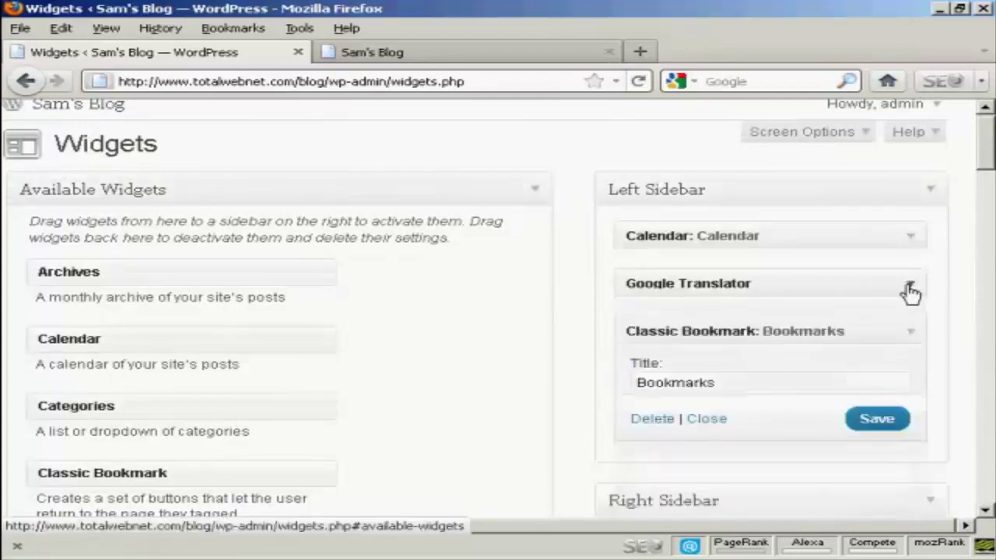
pyautogui.click(910, 342)
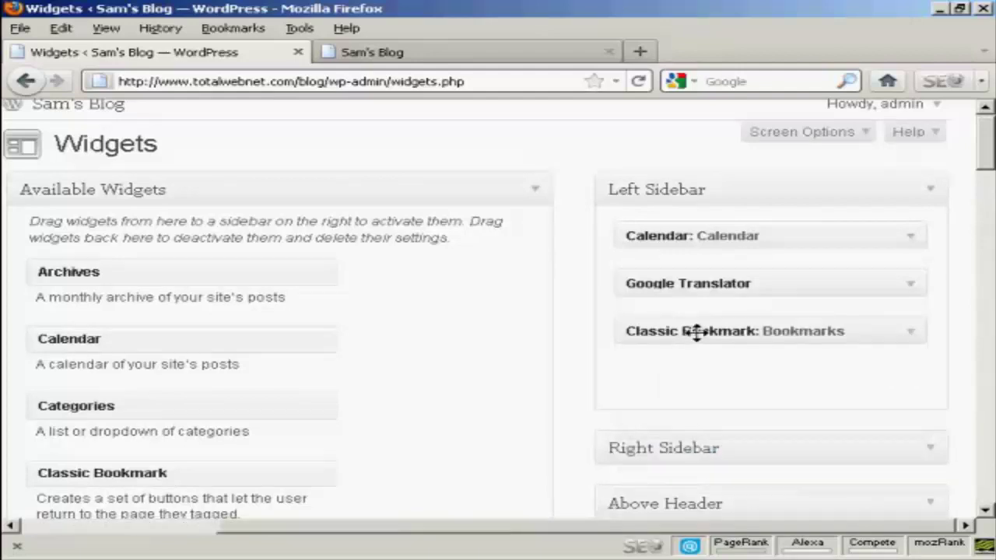
pyautogui.moveTo(696, 330); pyautogui.dragTo(704, 264)
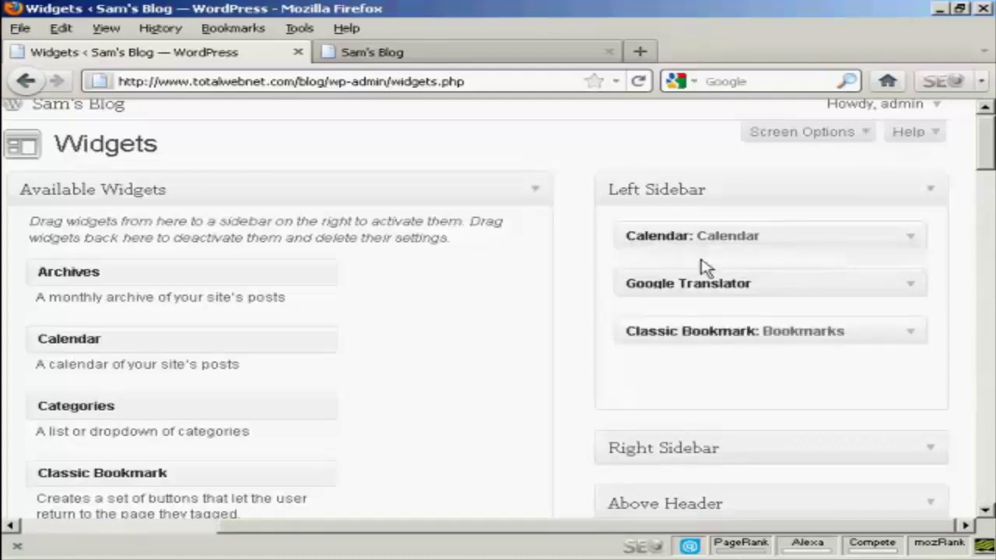
pyautogui.moveTo(711, 329); pyautogui.dragTo(703, 264)
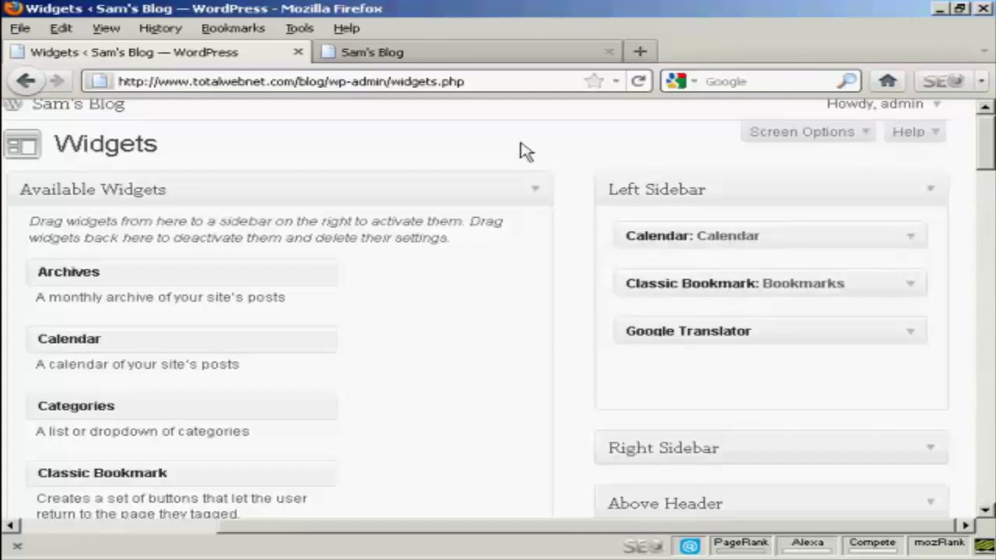
# Step: Reload the live blog to check the new order of the sidebar widgets
pyautogui.click(566, 61)
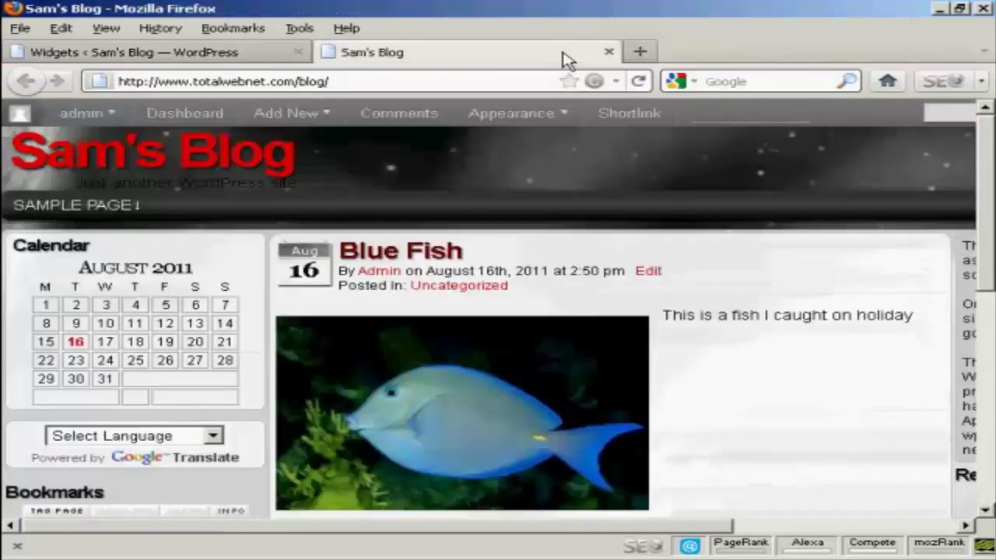
pyautogui.click(638, 83)
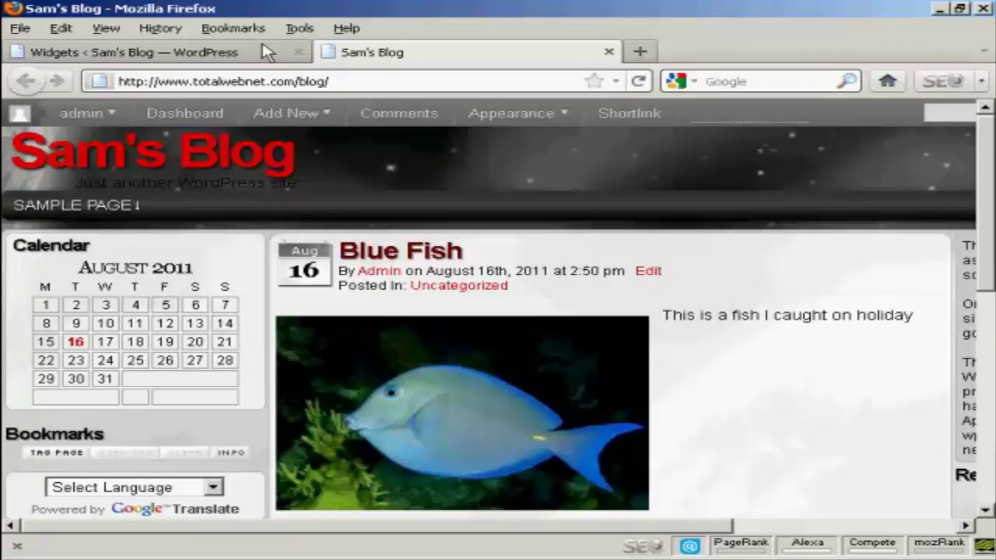
# Step: Return to the Widgets page and delete the Google Translator widget from the Left Sidebar through its settings
pyautogui.click(216, 63)
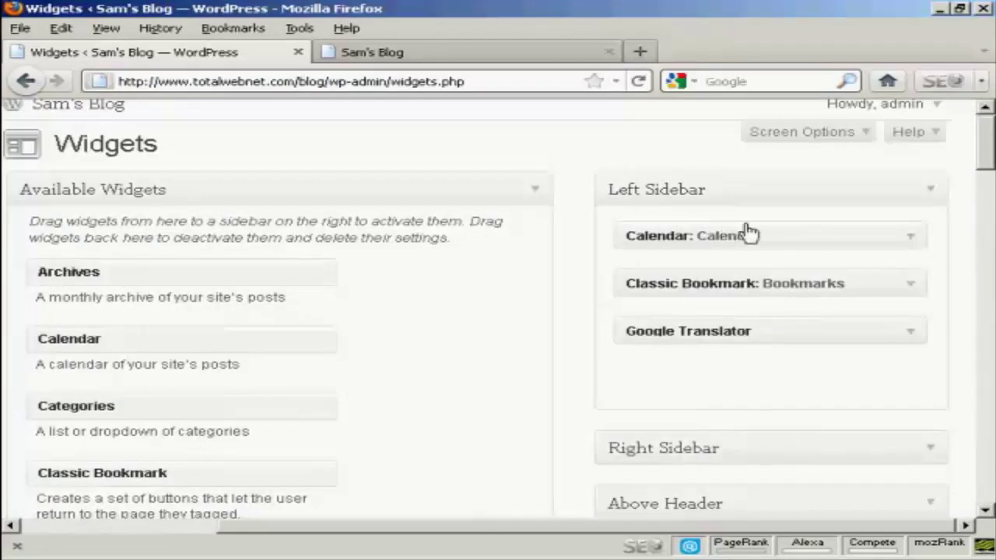
pyautogui.click(912, 333)
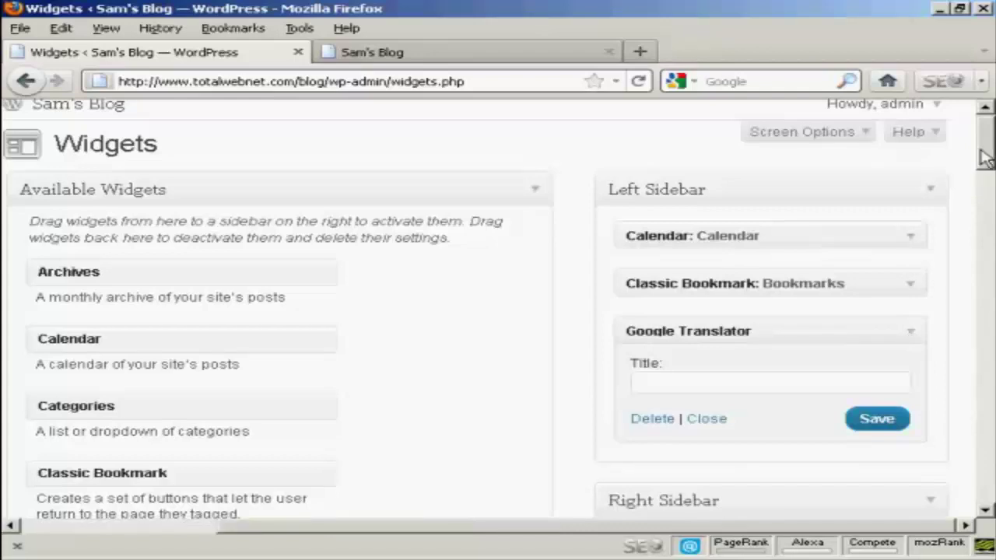
pyautogui.scroll(-2, 985, 159)
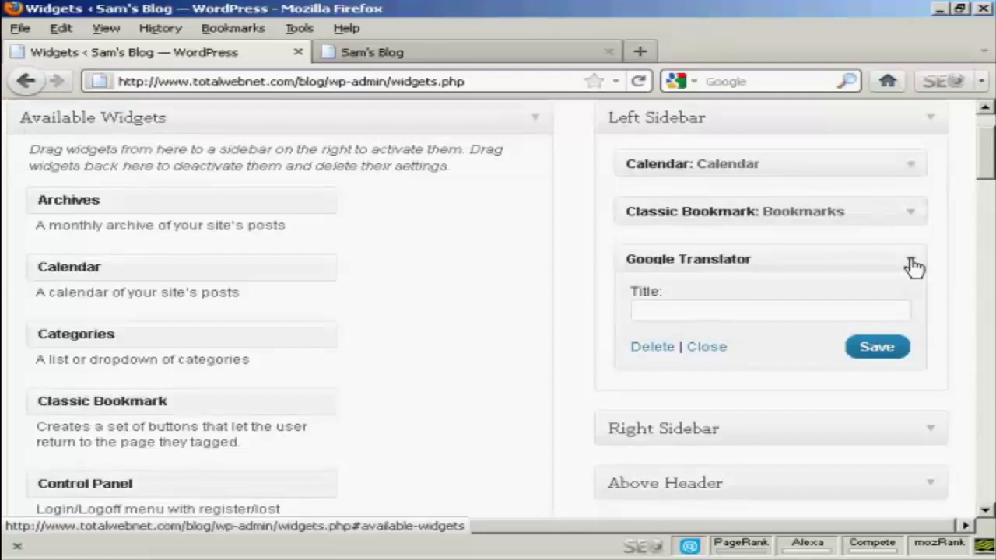
pyautogui.click(652, 347)
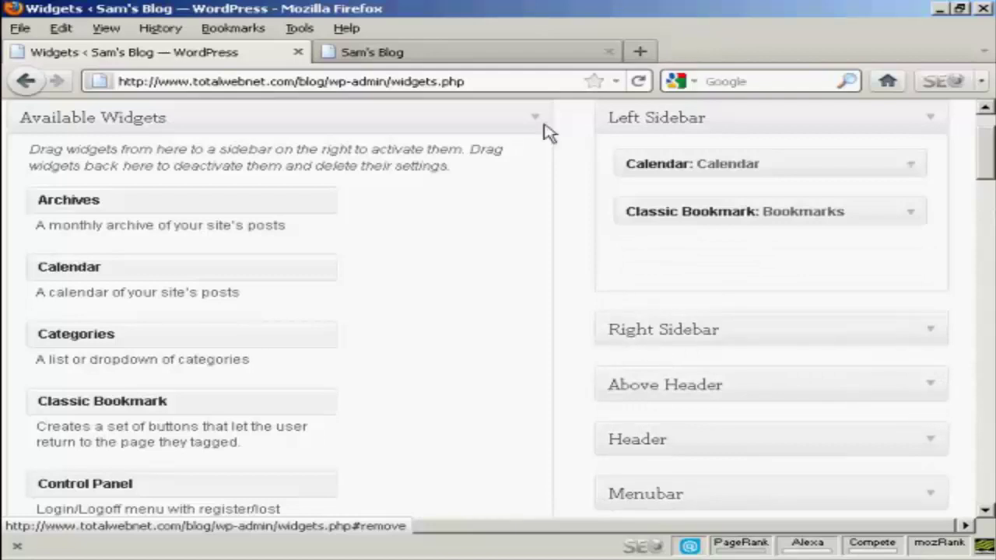
# Step: Reload the live blog to check the left sidebar without the translator widget
pyautogui.click(483, 56)
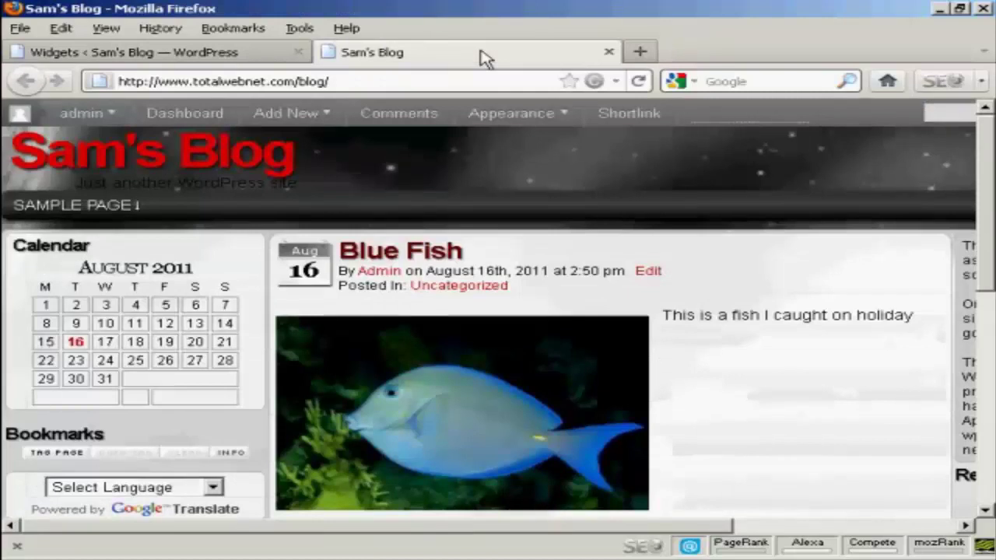
pyautogui.click(639, 82)
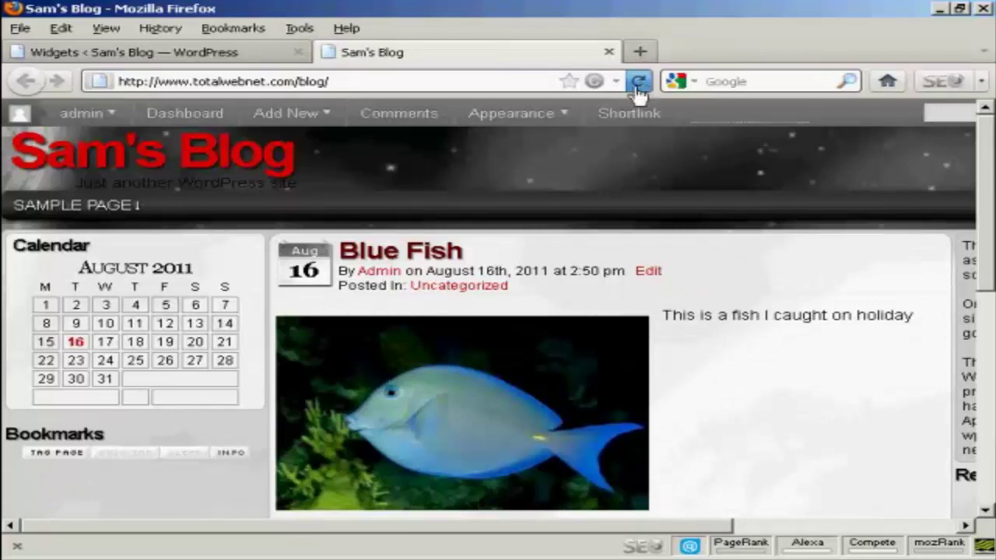
pyautogui.scroll(-2, 992, 184)
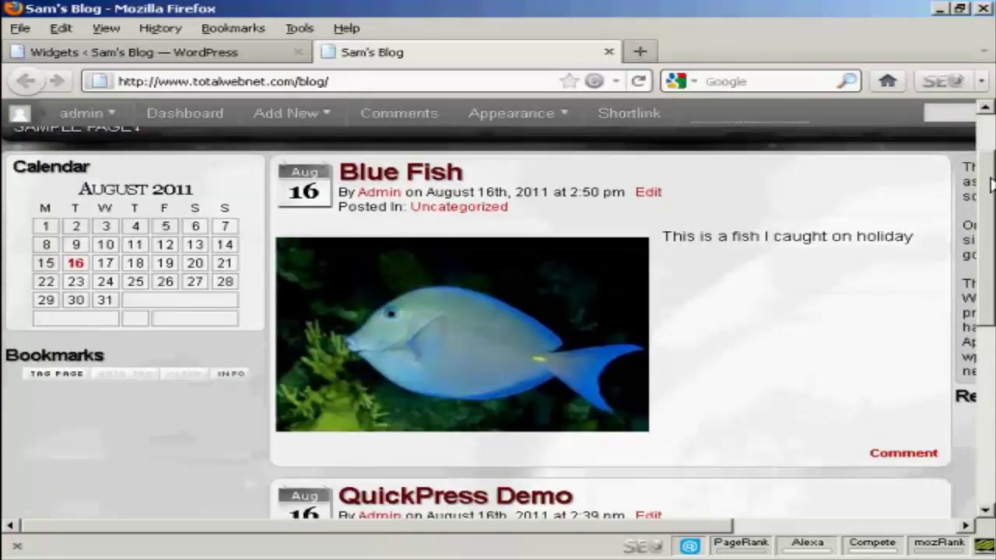
pyautogui.click(985, 107)
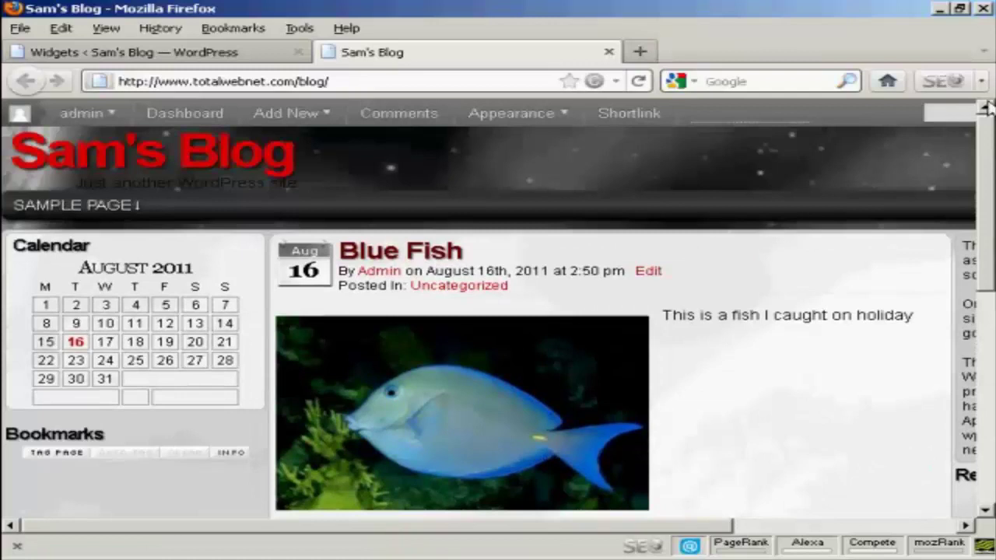
# Step: Remove Classic Bookmark from the Left Sidebar by moving it back to Available Widgets, and reload the live blog to check
pyautogui.click(167, 56)
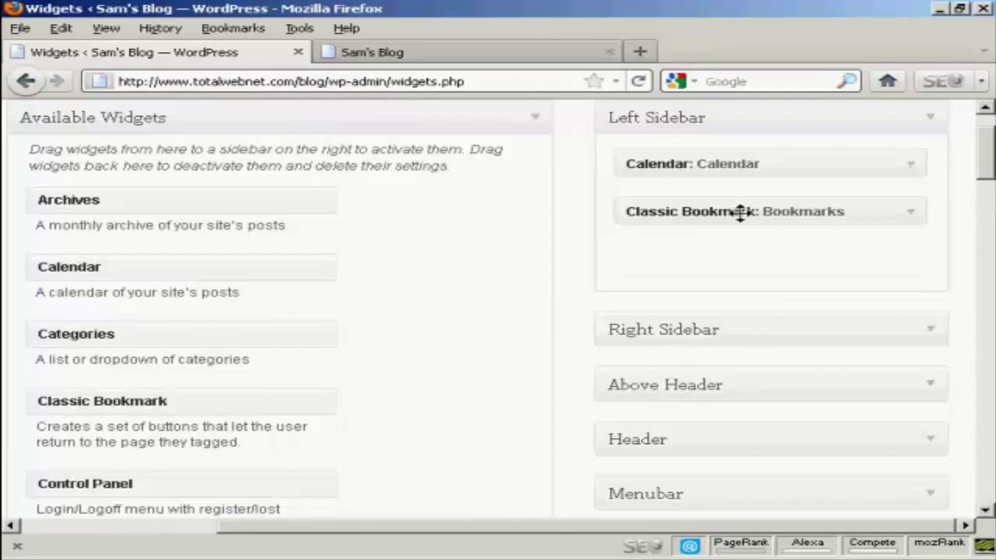
pyautogui.moveTo(727, 211); pyautogui.dragTo(198, 256)
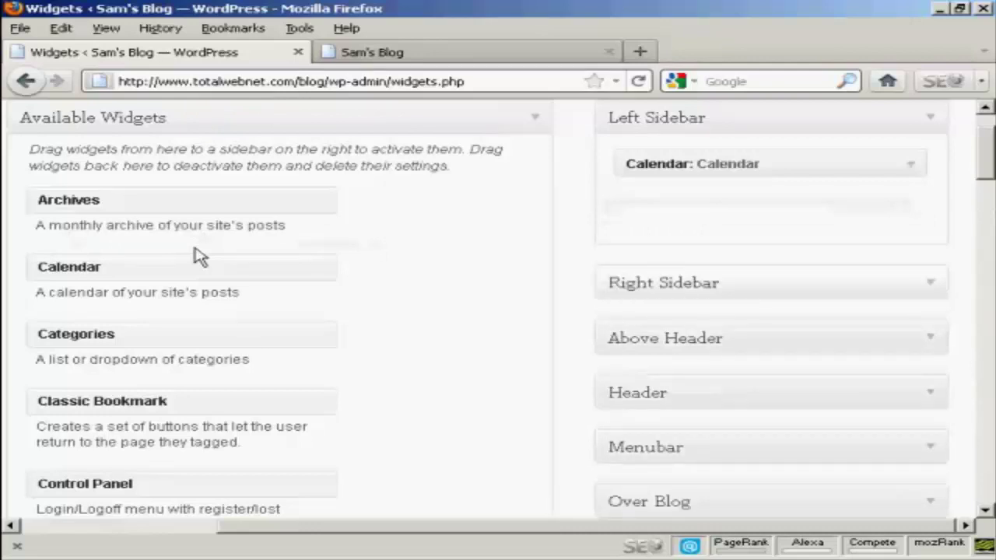
pyautogui.click(492, 58)
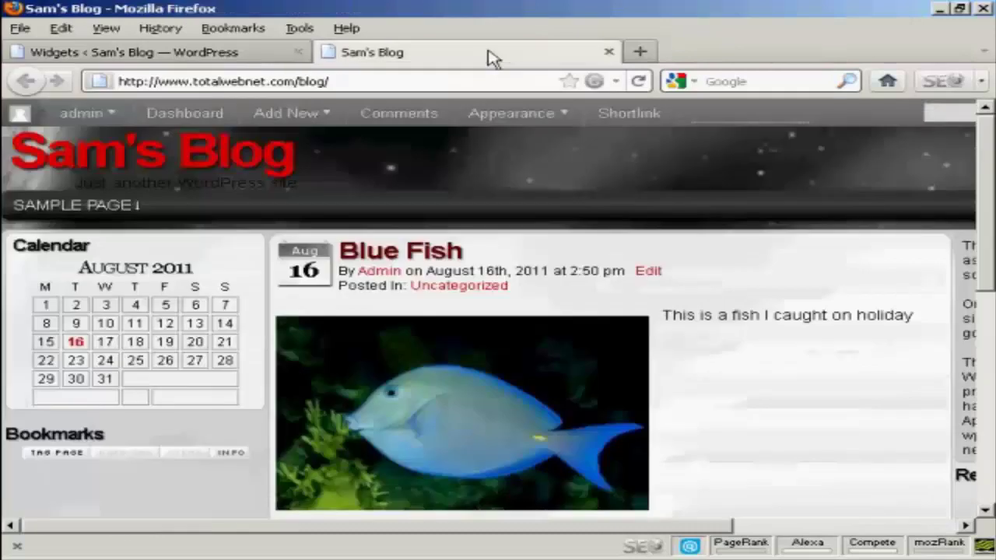
pyautogui.click(649, 87)
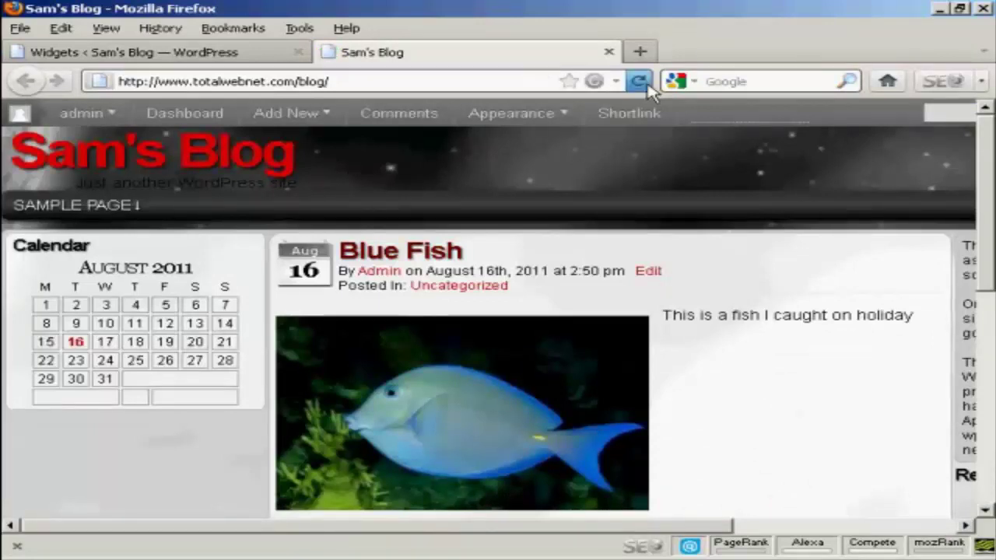
# Step: Collapse the Left Sidebar area, add the Archives widget to the Right Sidebar, and save it with Display as dropdown enabled
pyautogui.click(191, 61)
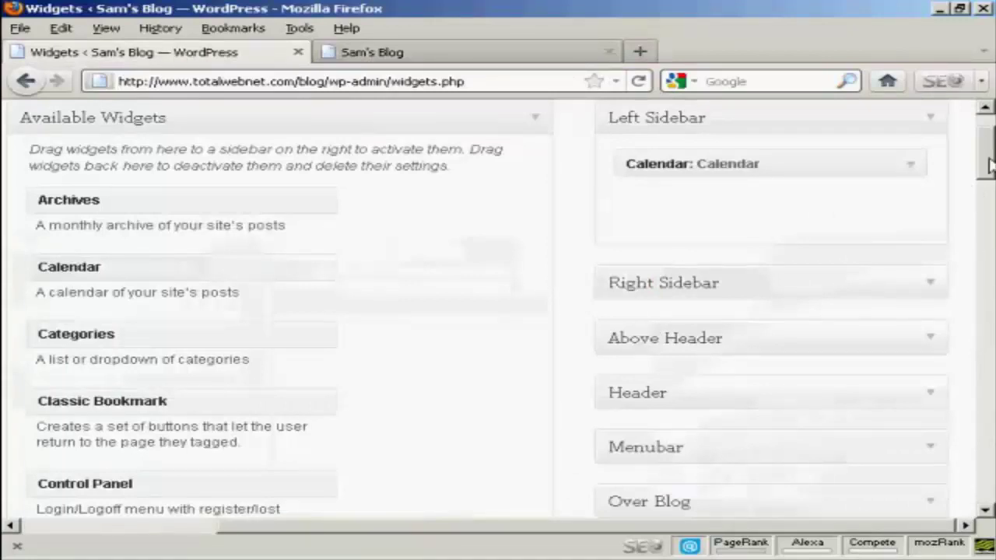
pyautogui.click(929, 122)
pyautogui.click(930, 174)
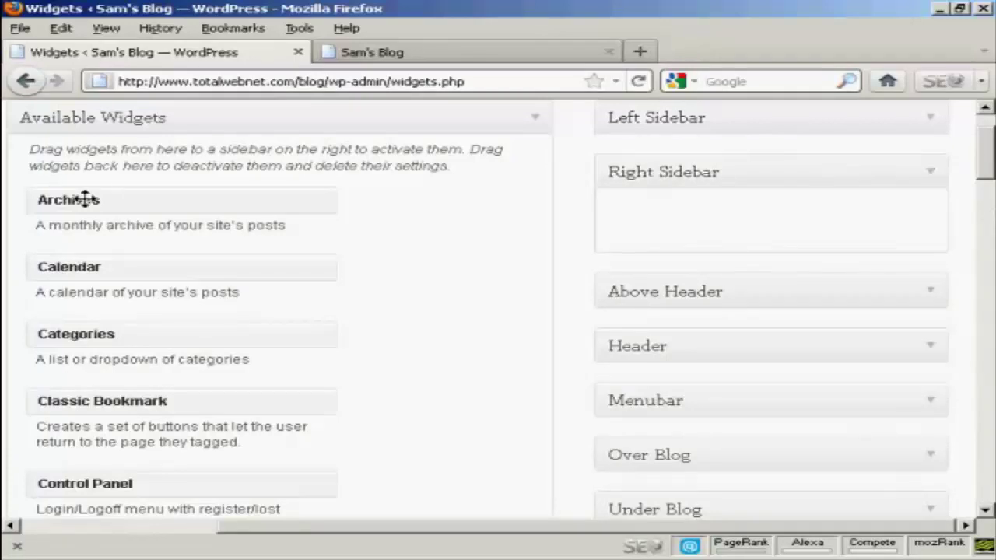
pyautogui.moveTo(78, 199); pyautogui.dragTo(761, 208)
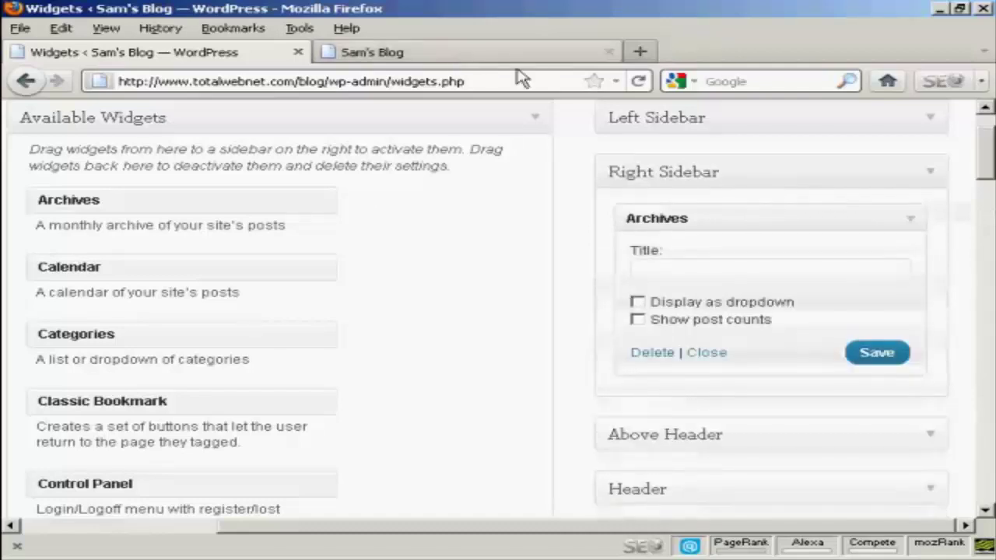
pyautogui.click(637, 302)
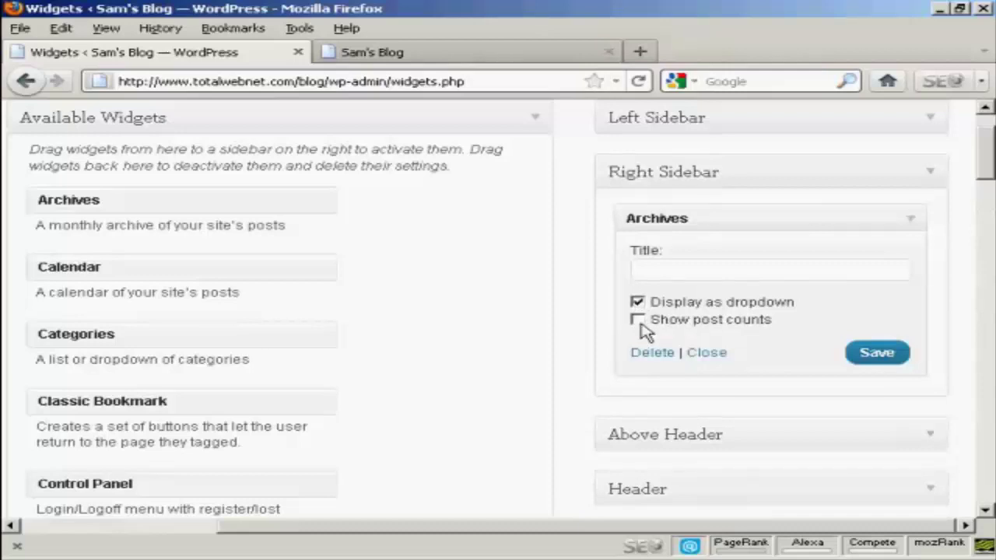
pyautogui.click(877, 361)
# Step: Reload the live blog, check the month list of the Archives widget in the right sidebar, and return to the Widgets page
pyautogui.click(450, 51)
pyautogui.click(638, 81)
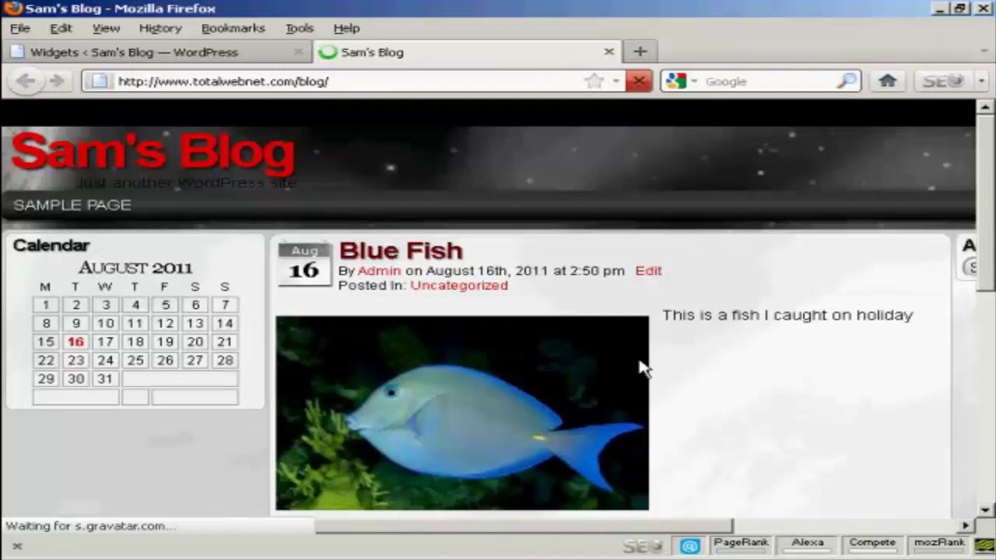
pyautogui.hscroll(5, 852, 527)
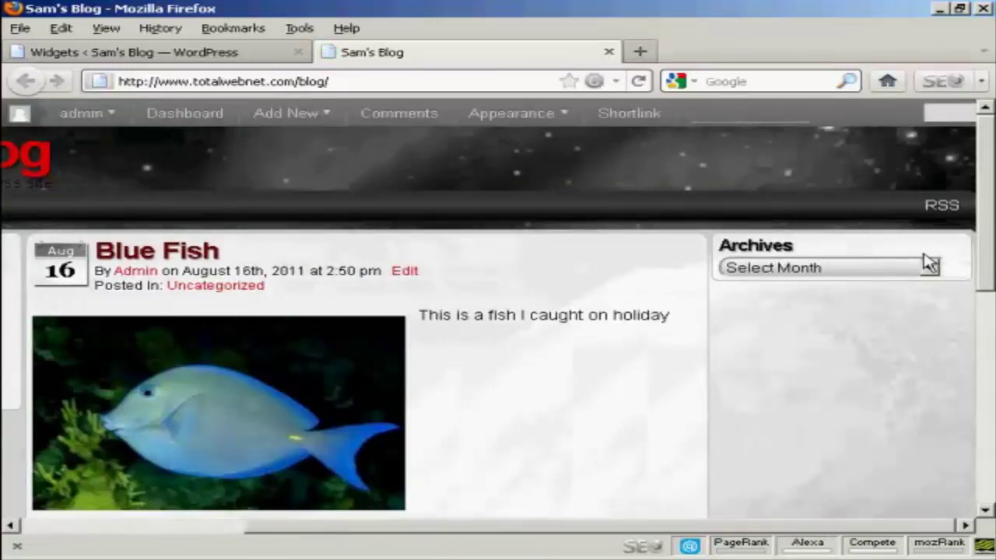
pyautogui.click(931, 268)
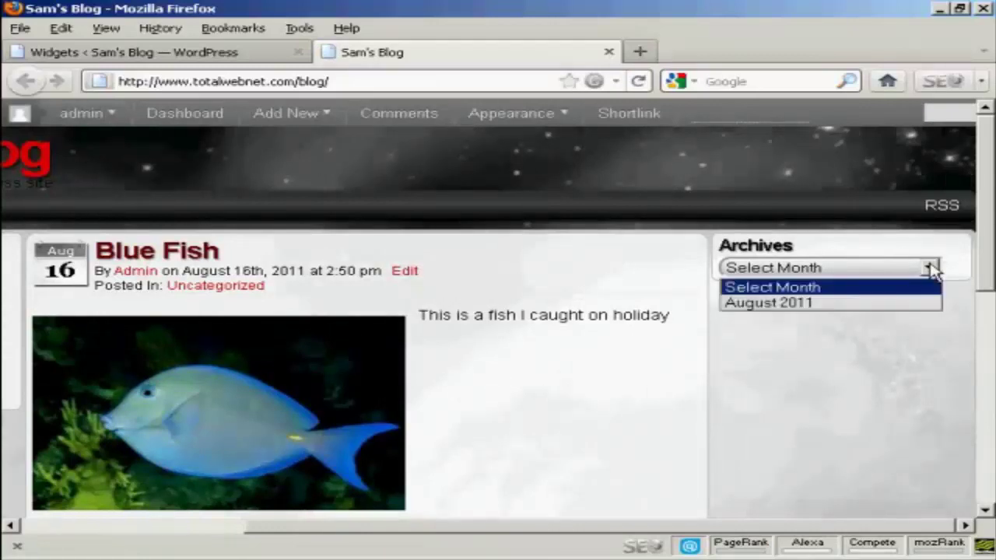
pyautogui.click(932, 269)
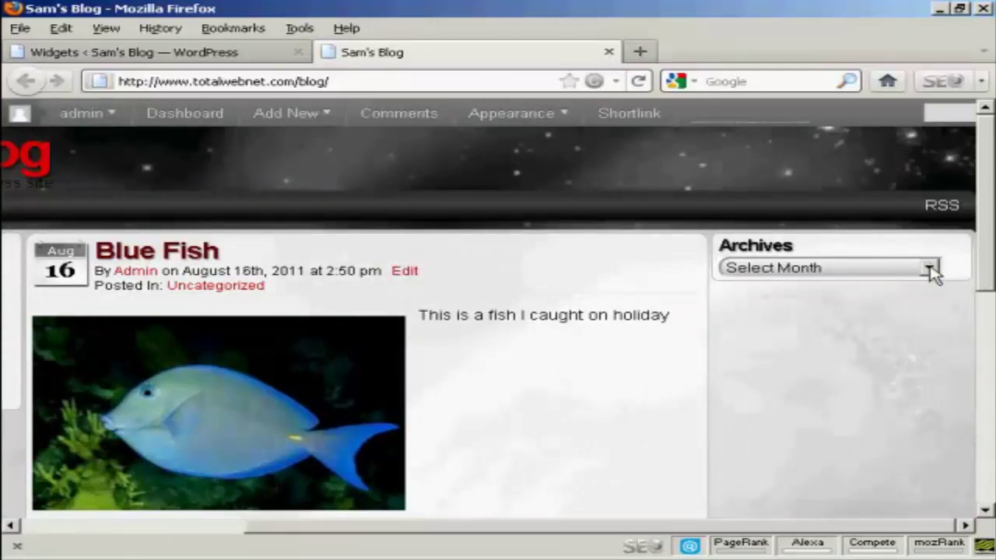
pyautogui.click(224, 56)
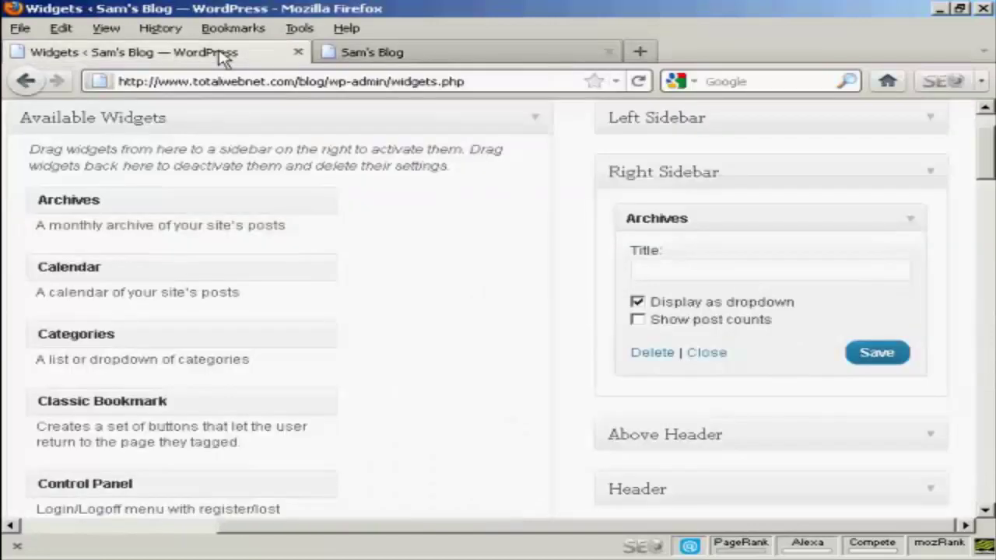